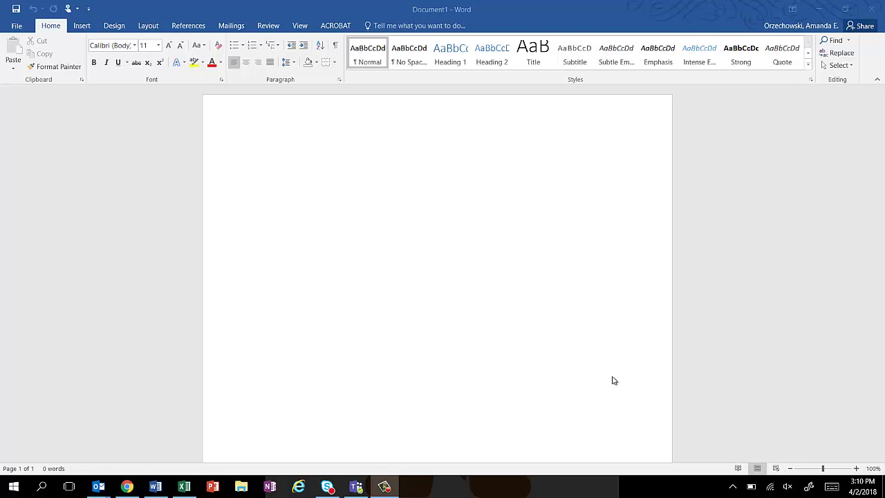
Step: Bring the Word window with the blank Document1 into focus
left_click(556, 300)
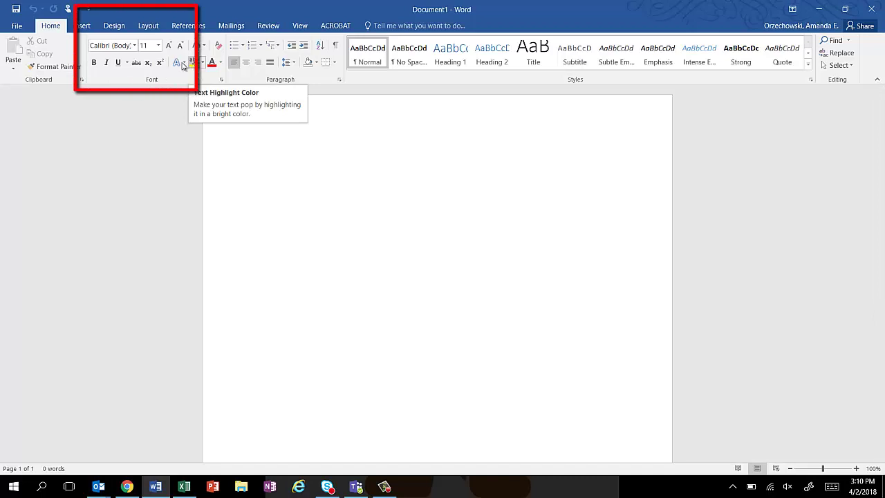
Step: Apply the Violet II theme color scheme from the Design tab's Colors list
left_click(114, 26)
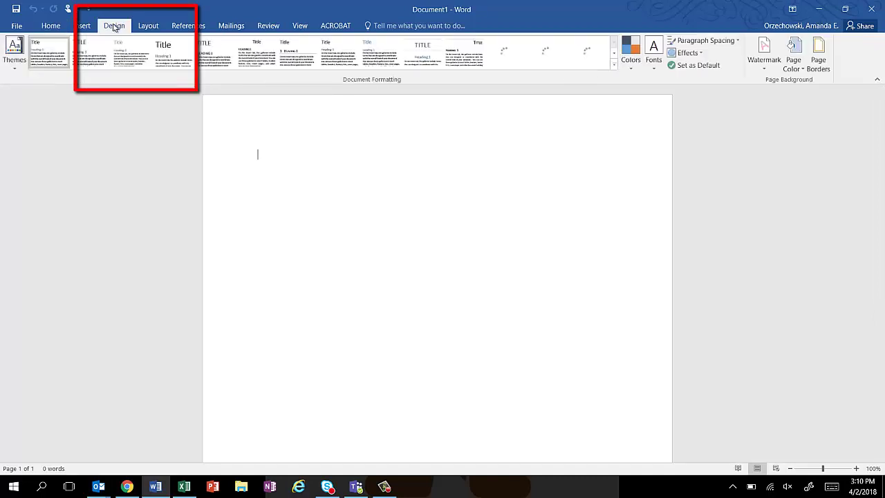
left_click(630, 61)
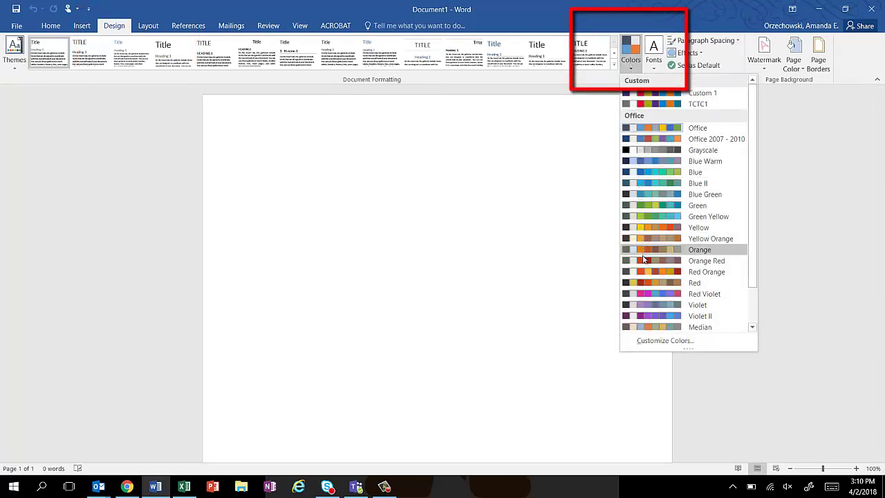
left_click(642, 316)
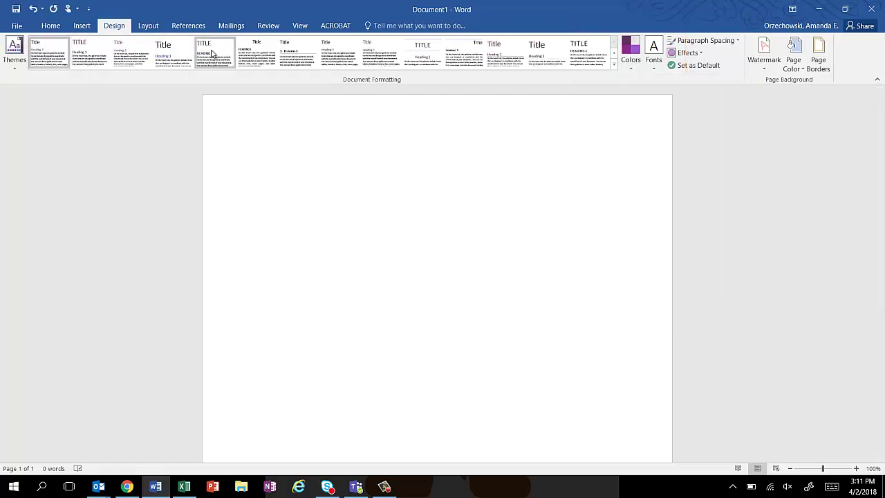
left_click(629, 69)
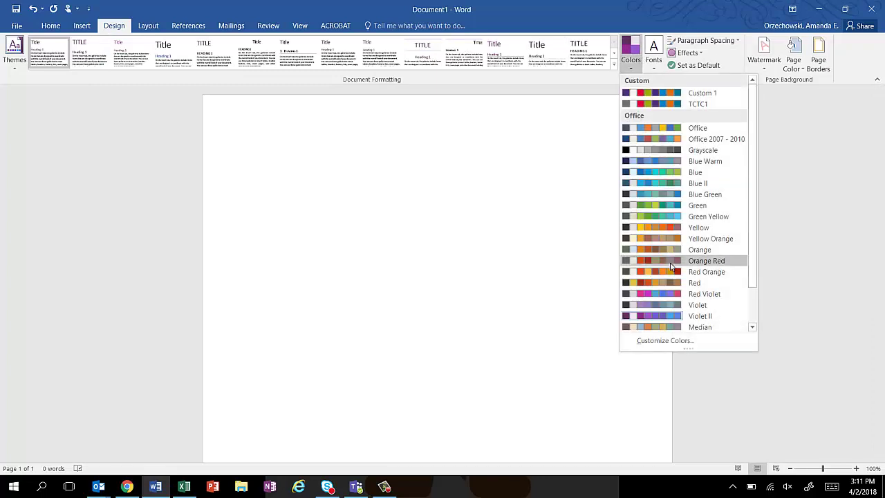
Step: Start a new custom theme color set based on Violet II and open Accent 1's color choices
left_click(660, 340)
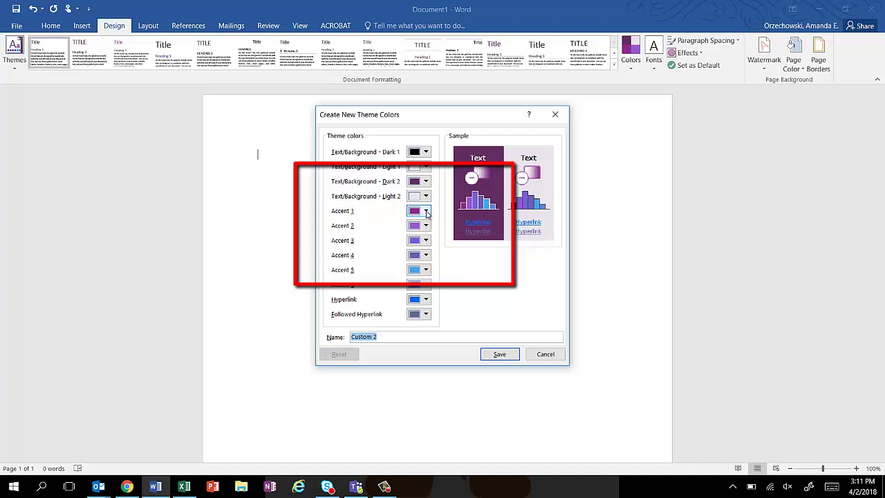
left_click(426, 212)
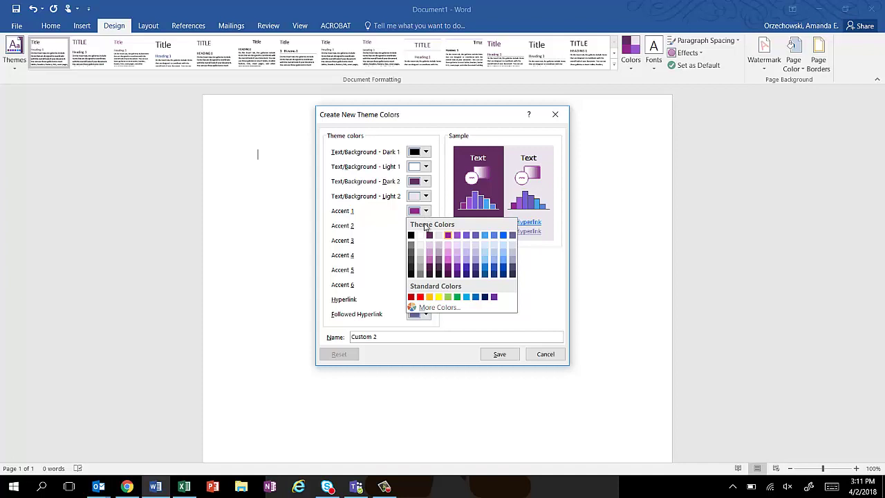
Step: Open the full color picker for Accent 1 on the Custom tab with the RGB model
left_click(427, 311)
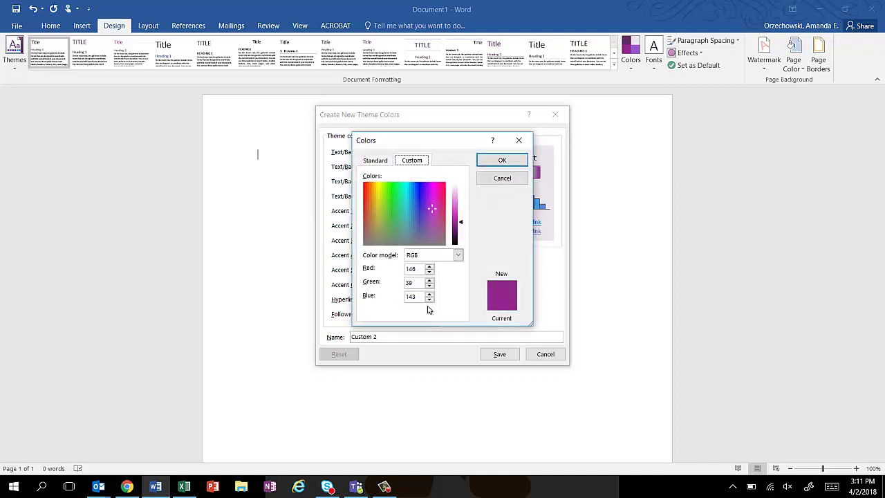
left_click(373, 161)
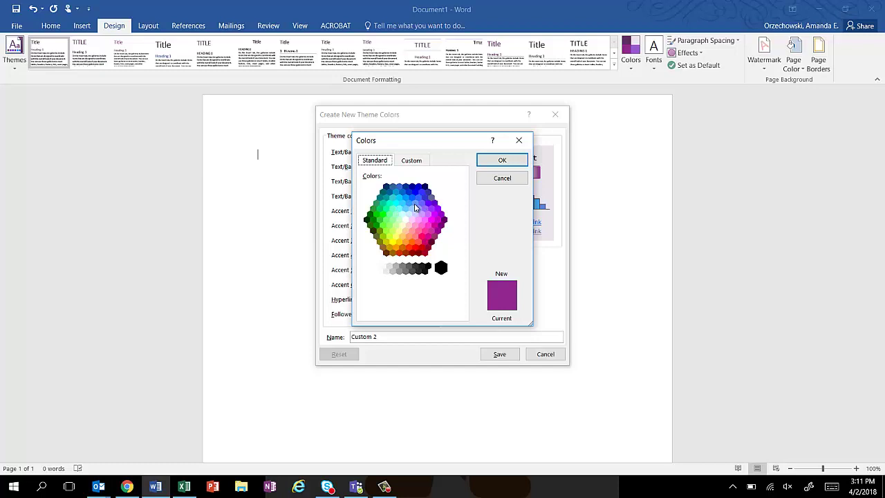
left_click(411, 163)
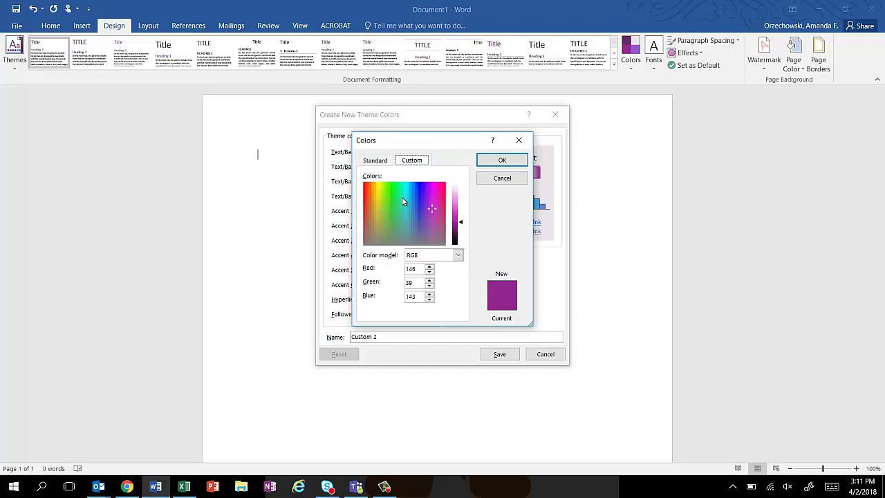
left_click(401, 197)
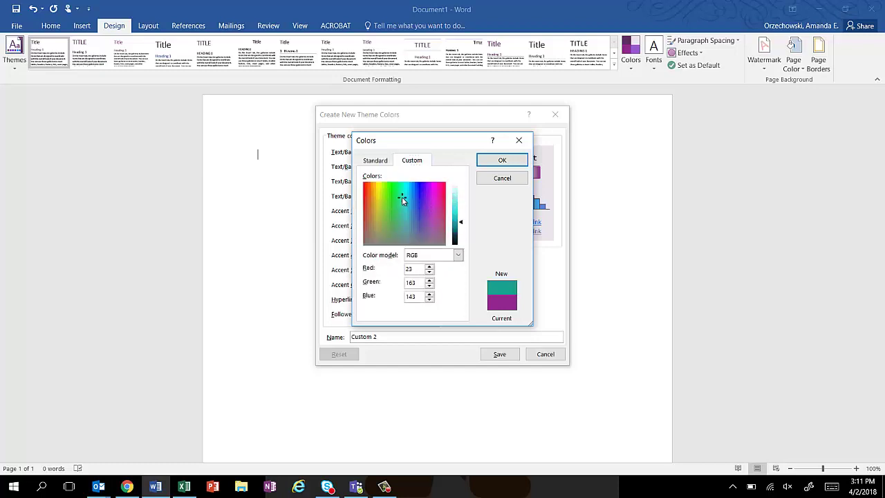
left_click(458, 255)
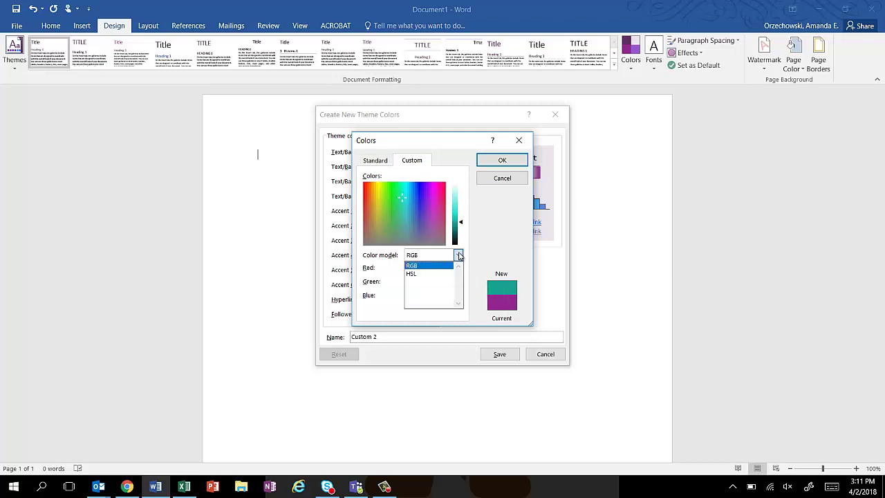
left_click(430, 267)
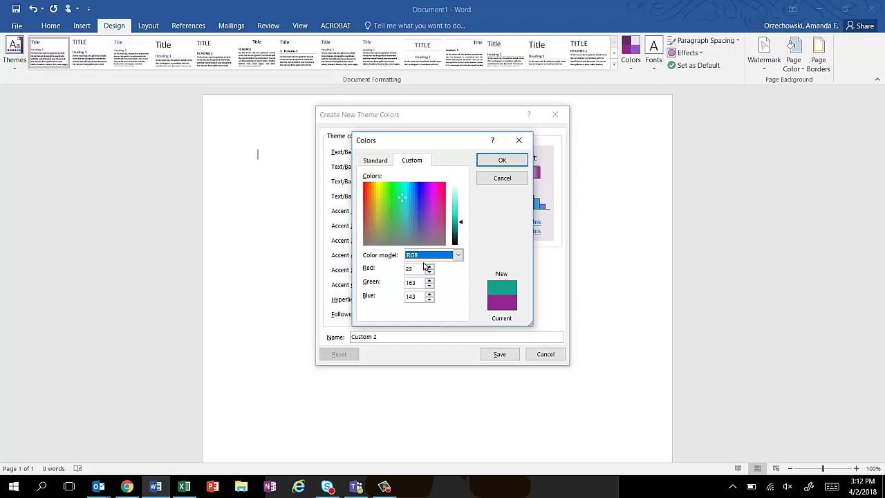
Step: Enter Red 80, Green 45, Blue 127 and confirm the purple for Accent 1
key("Tab")
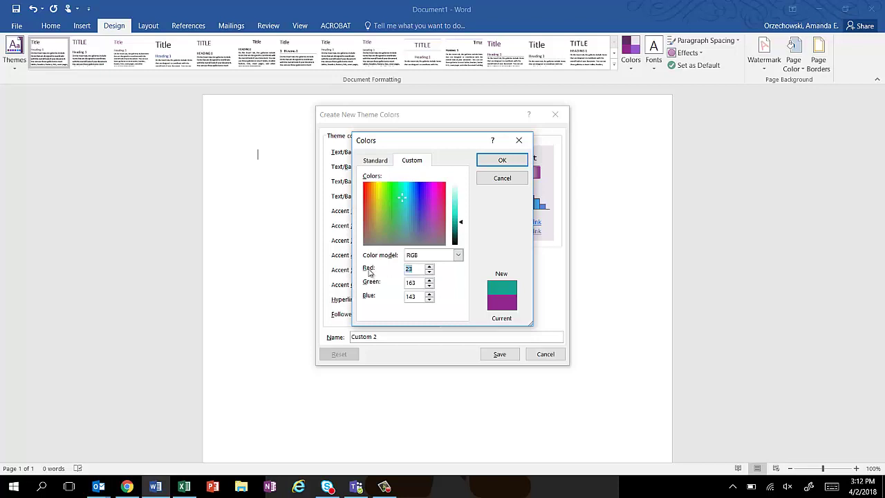
type("80")
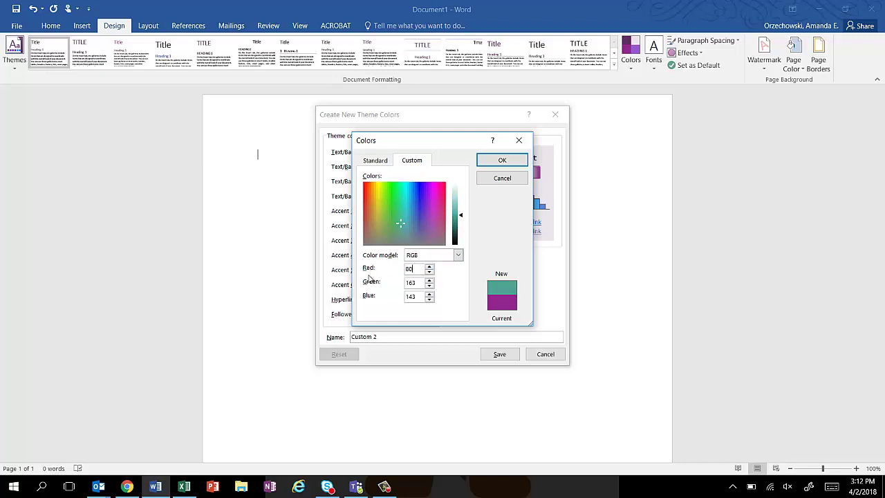
left_click(417, 282)
double_click(402, 283)
type("45")
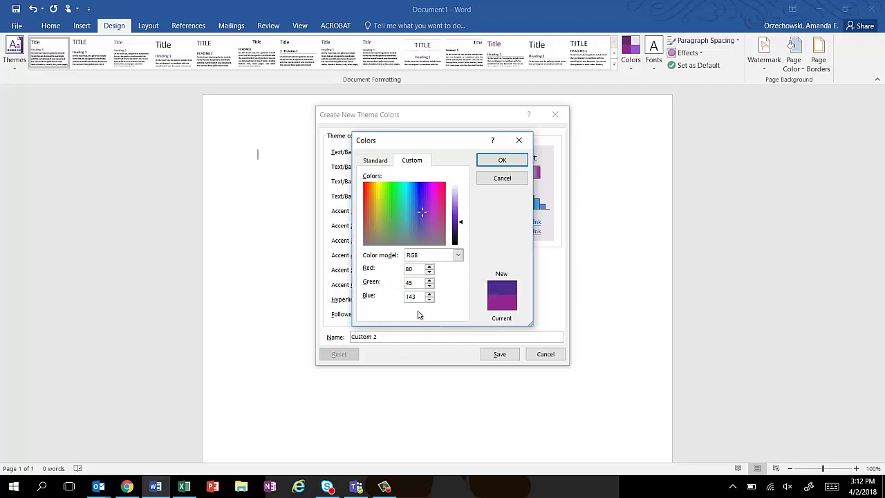
double_click(419, 296)
key("BackSpace")
type("127")
left_click(498, 161)
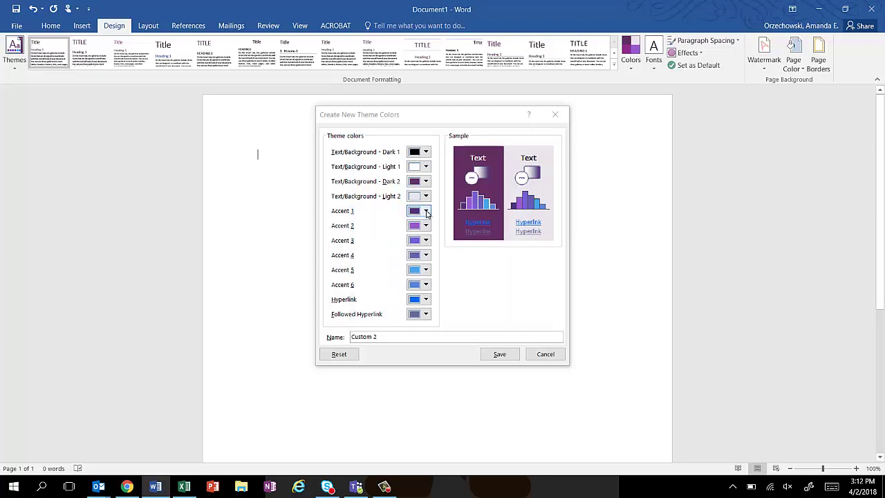
Step: Open the full custom color picker for Accent 2 via More Colors
left_click(426, 211)
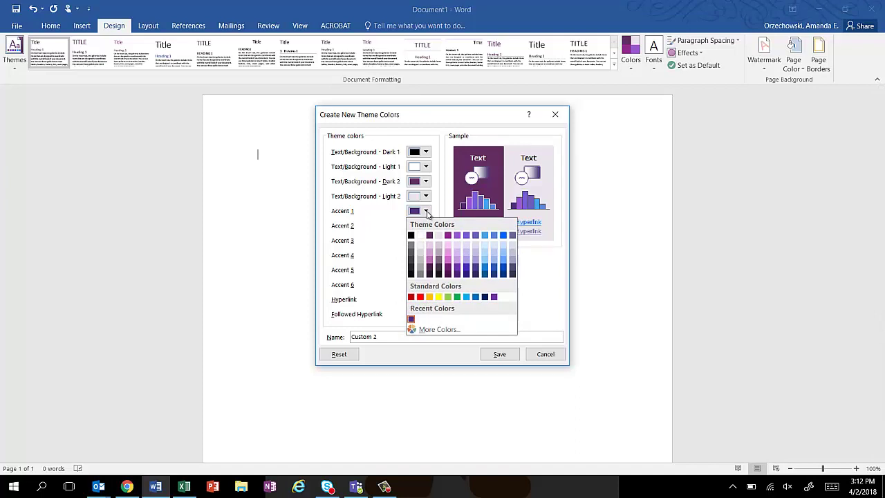
left_click(529, 271)
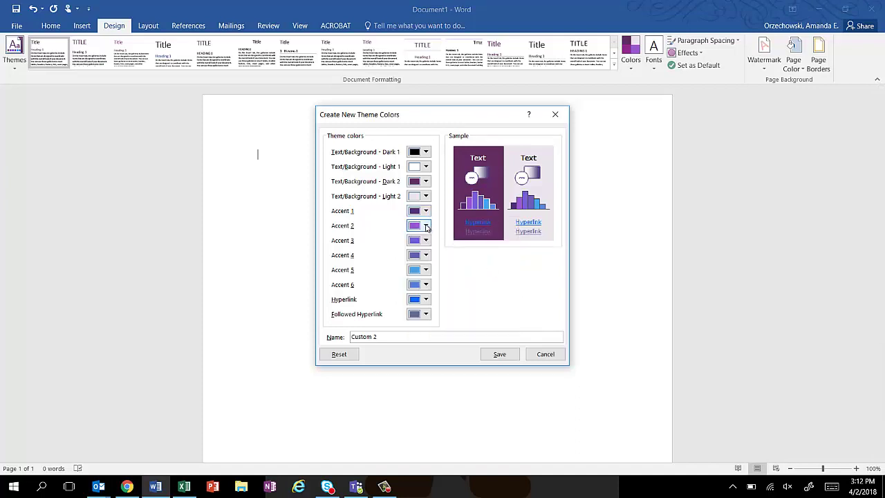
left_click(427, 226)
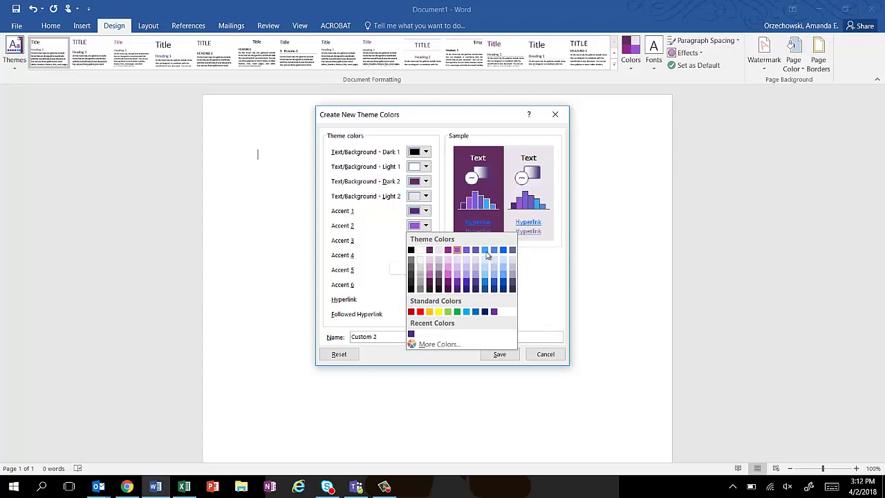
left_click(539, 276)
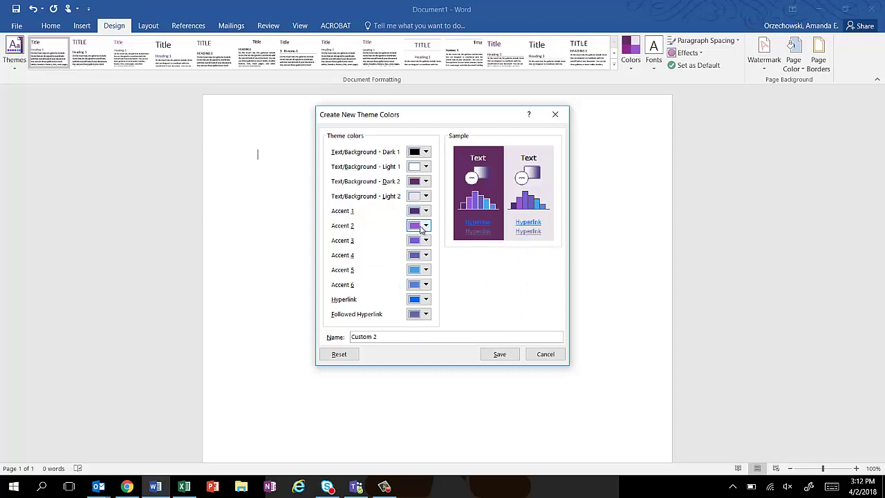
left_click(421, 227)
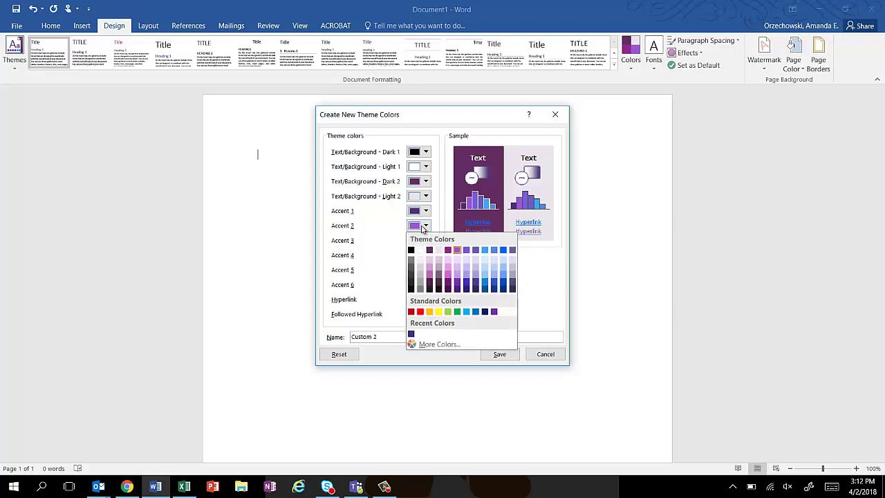
left_click(434, 345)
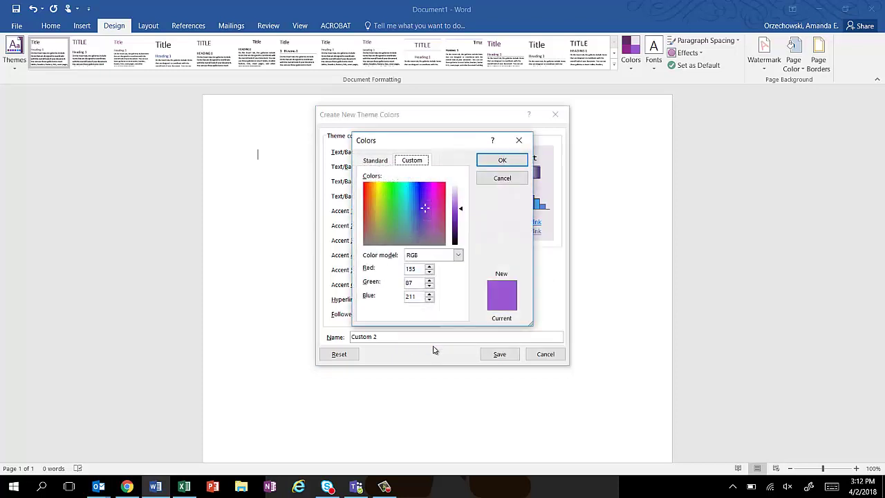
Step: Enter the red RGB values 231, 0, 51 for Accent 2
double_click(418, 270)
type("231")
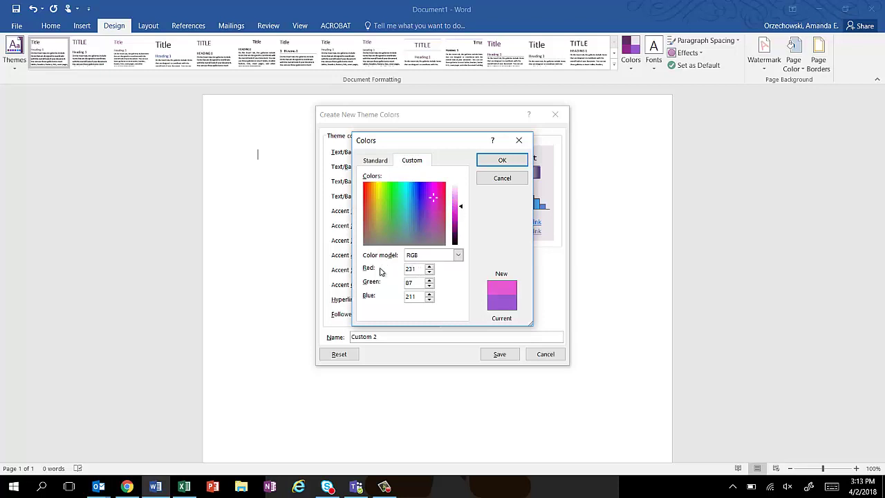
key("Tab")
type("0")
key("Tab")
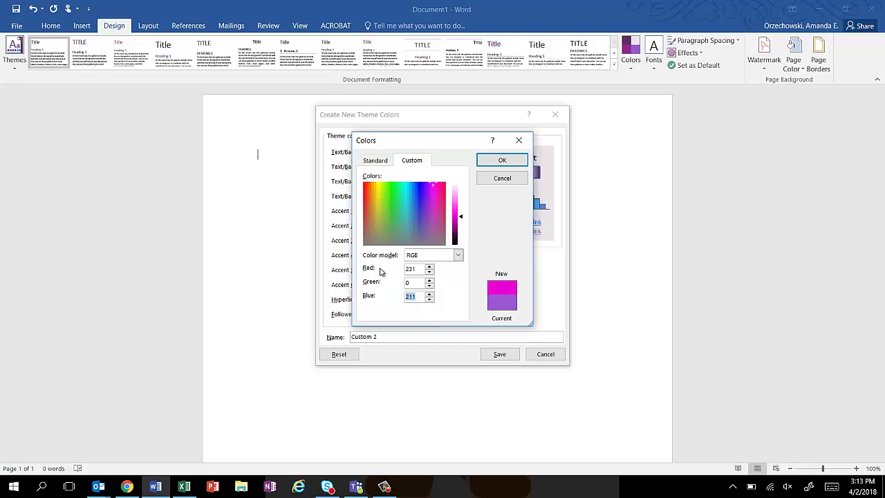
type("51")
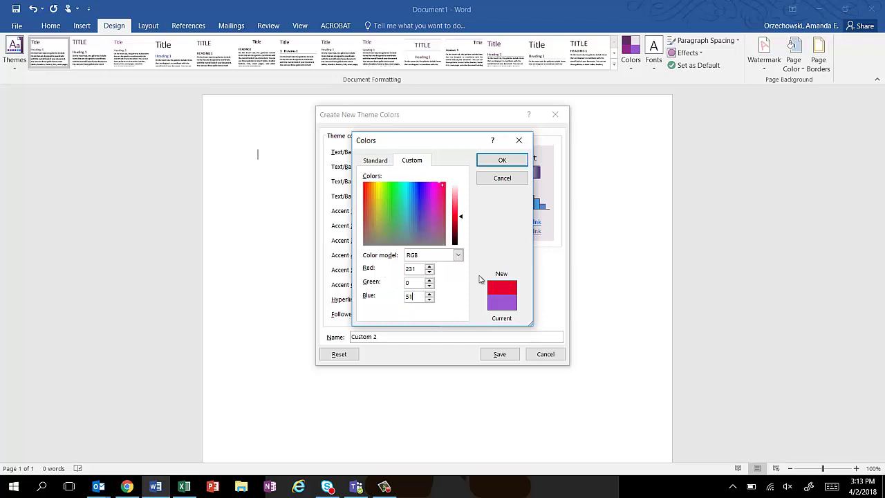
Step: Accept the red for Accent 2, rename the set from Custom 2 to 'Video' and save it
left_click(502, 161)
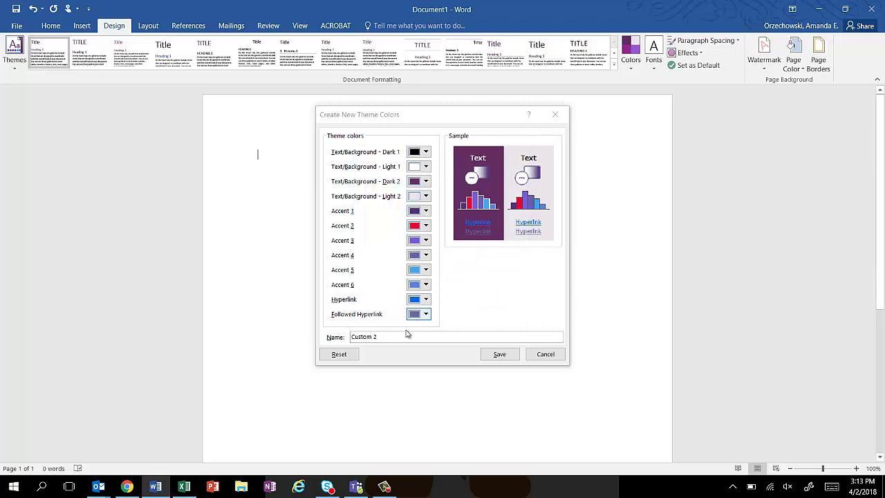
triple_click(383, 336)
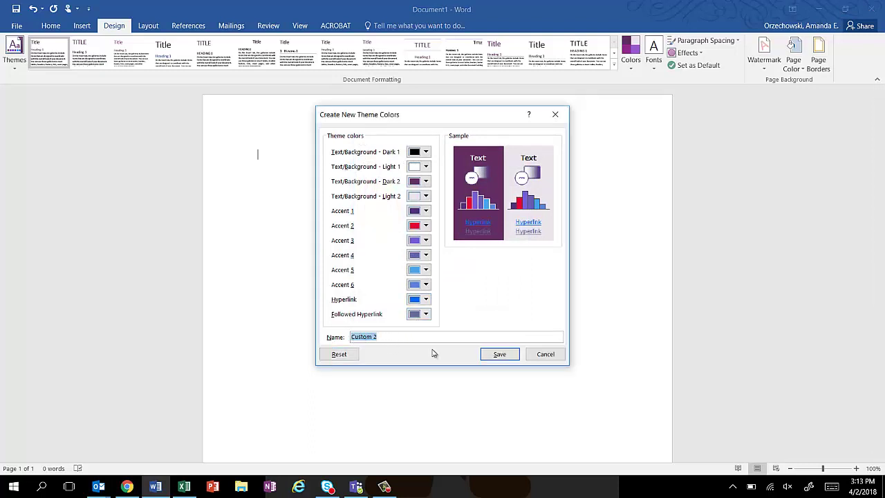
type("Video")
left_click(498, 354)
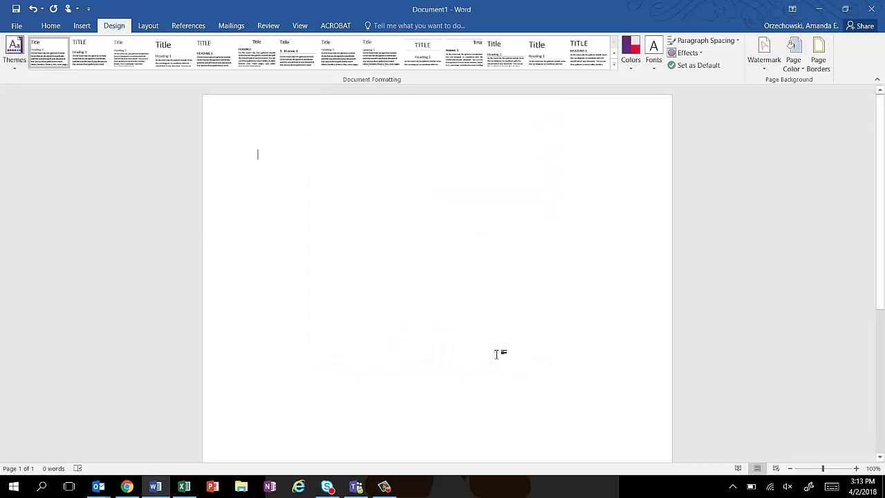
Step: Delete the Custom 1 theme color set from the Colors list and confirm with Yes
left_click(633, 70)
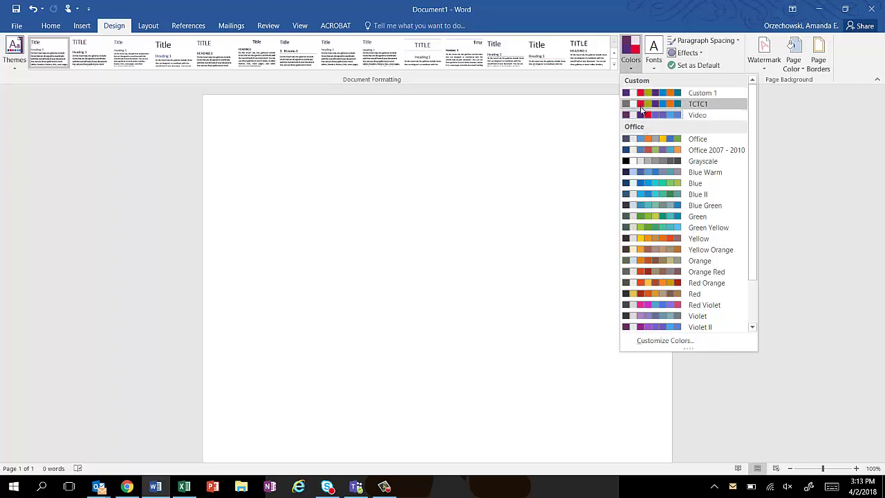
right_click(642, 116)
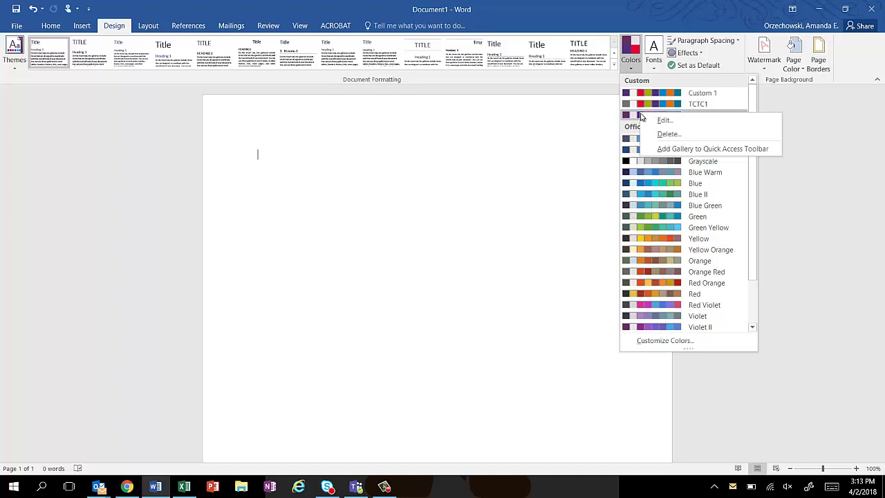
left_click(512, 169)
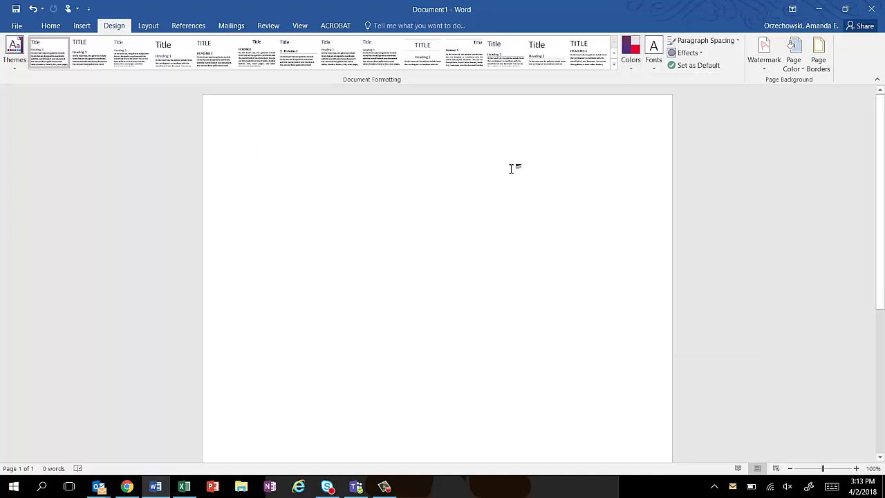
left_click(634, 55)
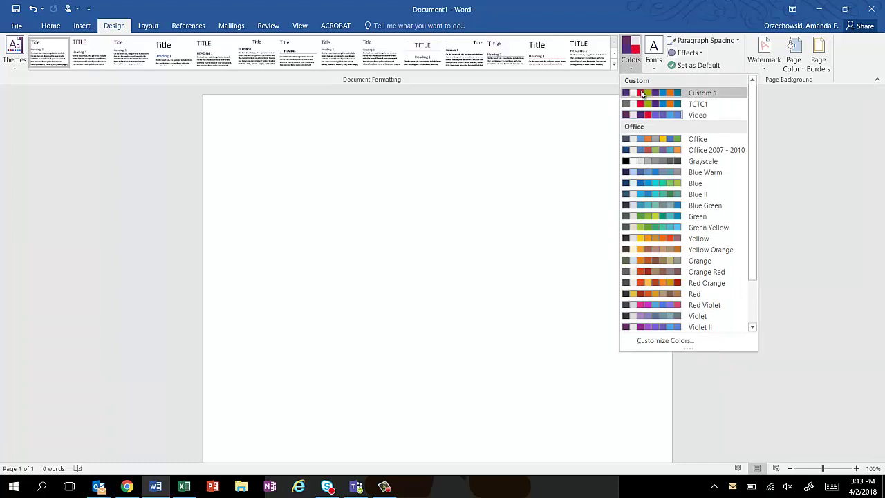
right_click(641, 94)
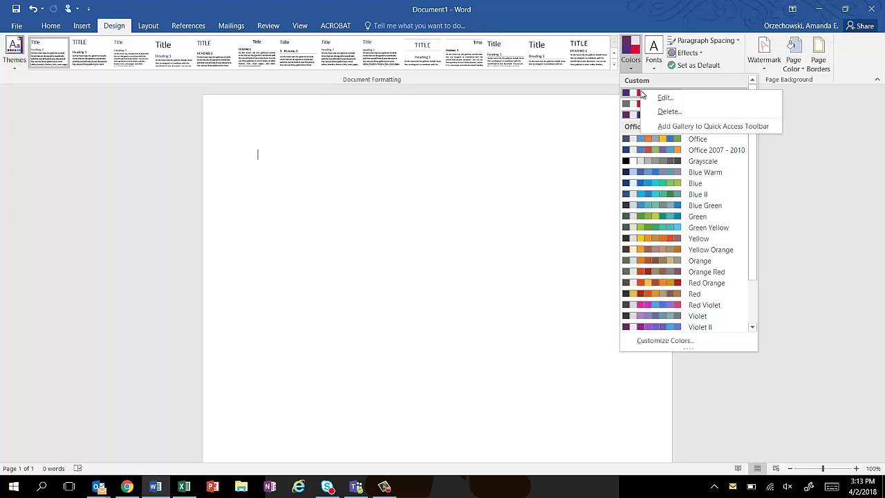
left_click(661, 111)
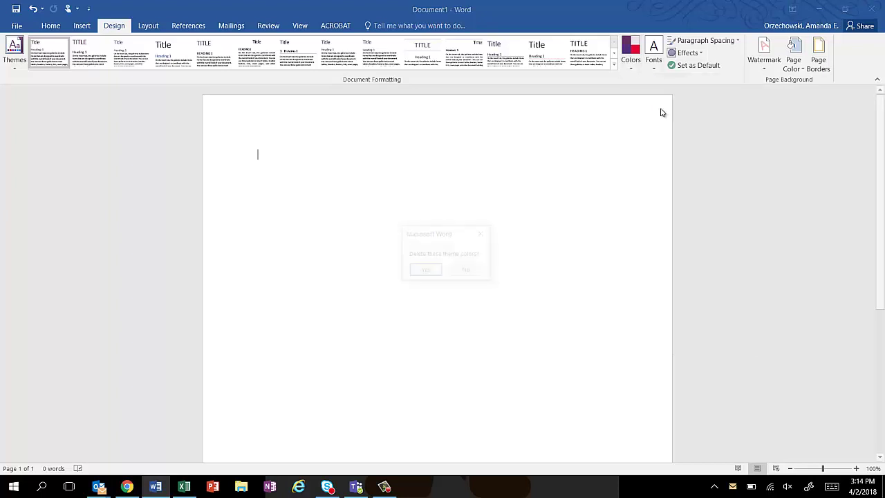
left_click(431, 271)
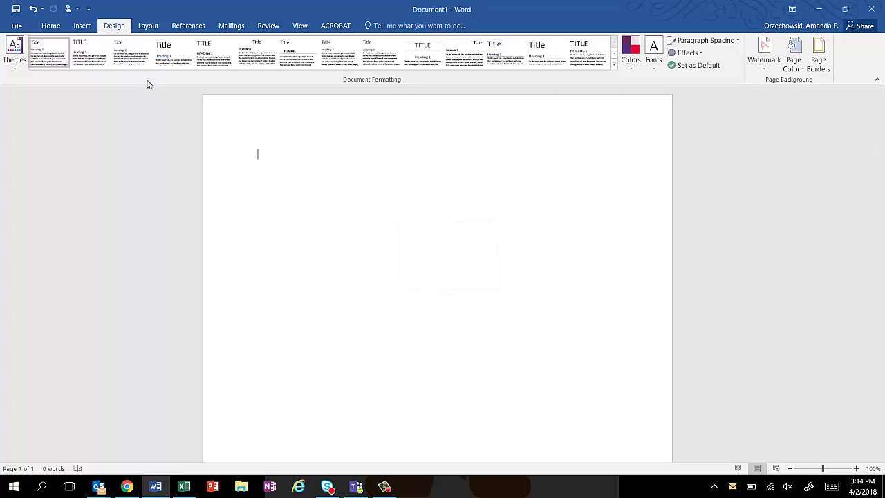
Step: Apply the Banded theme, try the Video colors, then switch to the TCTC1 color set
left_click(16, 50)
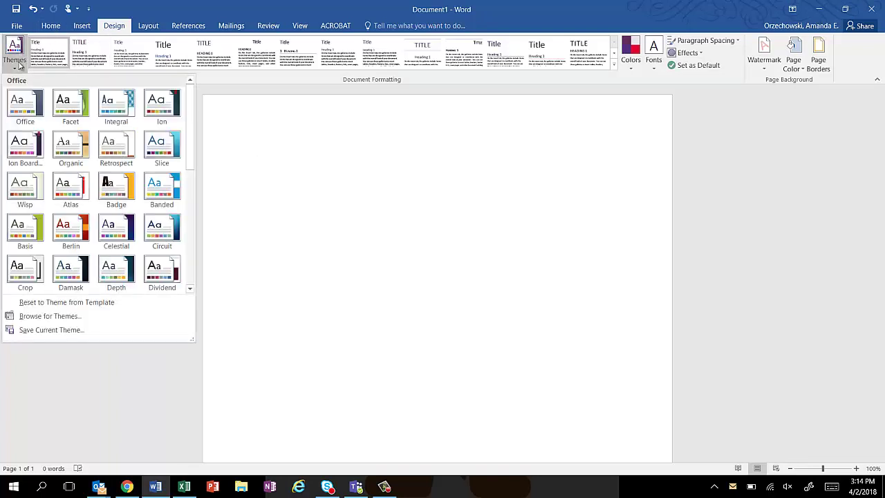
left_click(163, 190)
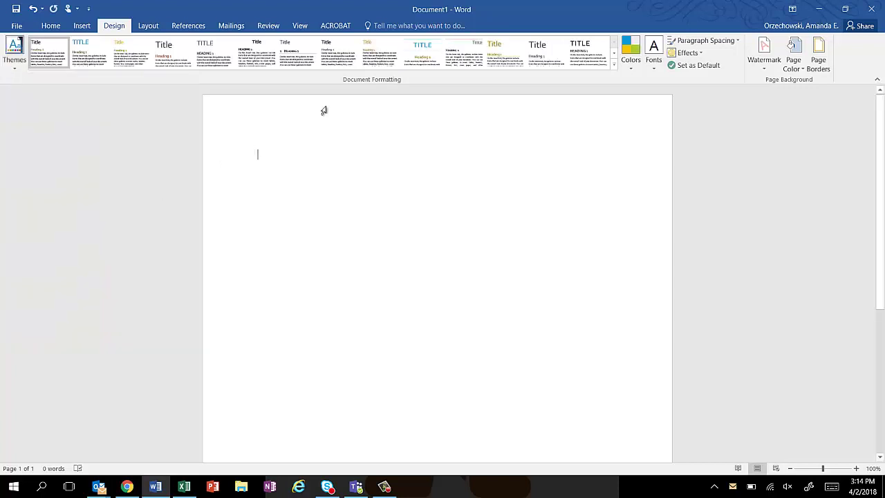
left_click(635, 50)
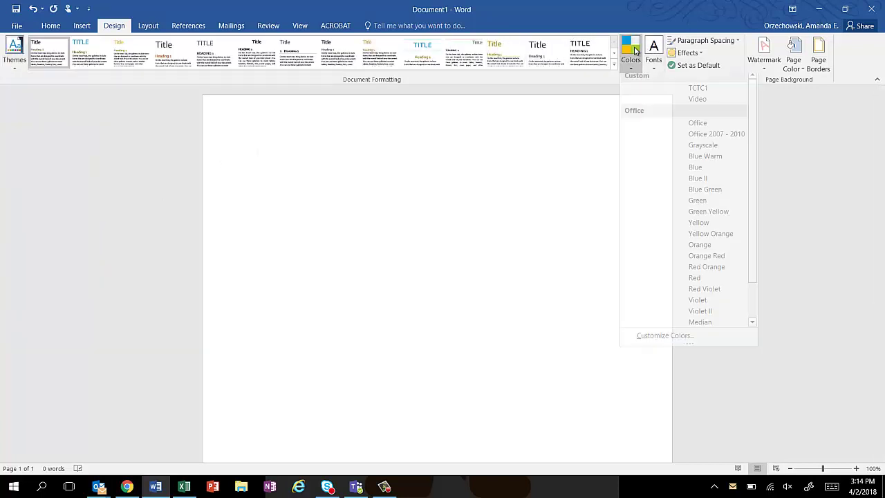
left_click(645, 101)
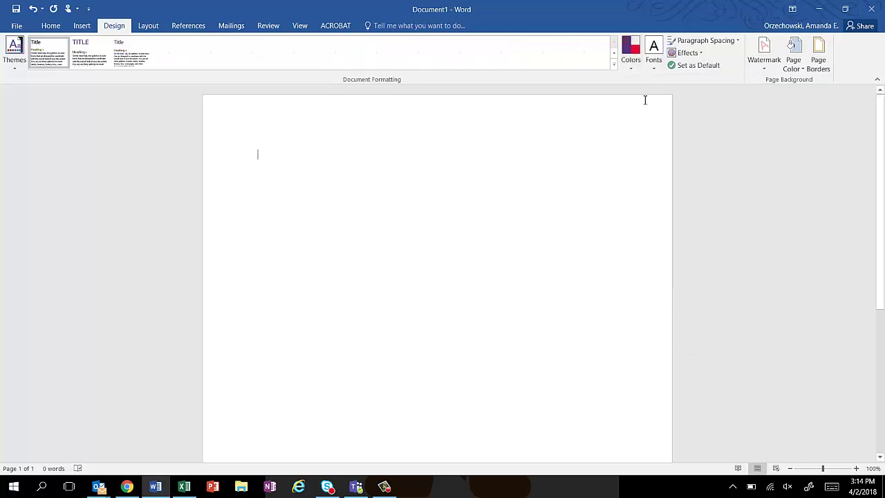
left_click(631, 49)
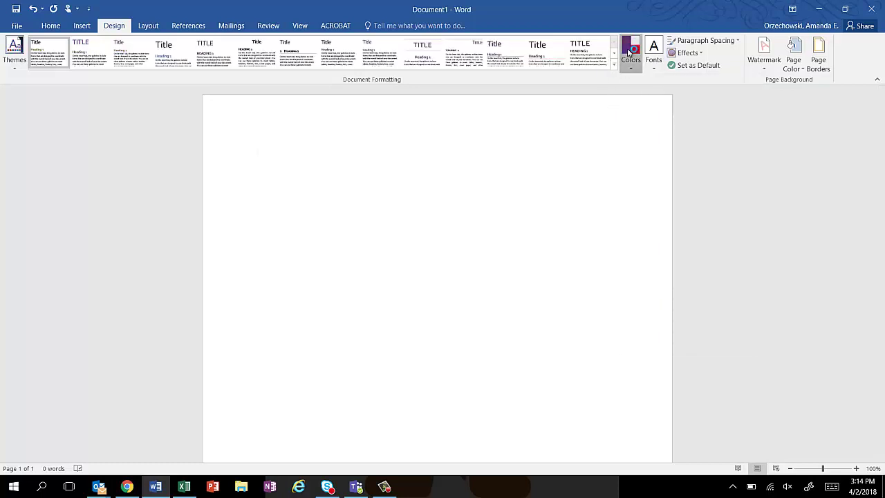
left_click(639, 93)
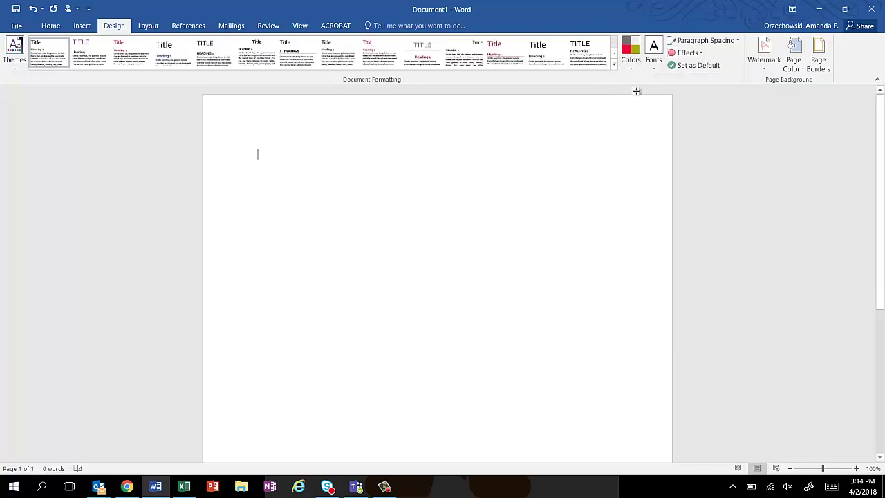